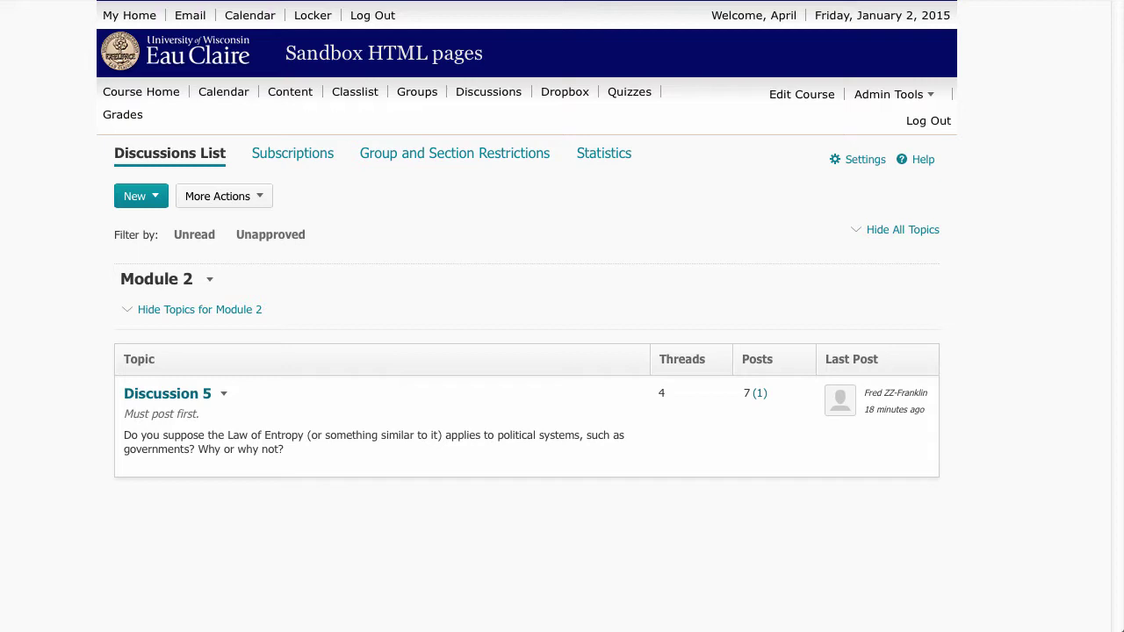
Open the Discussion 5 topic in Module 2 and read the D5 post in the preview pane
click(204, 397)
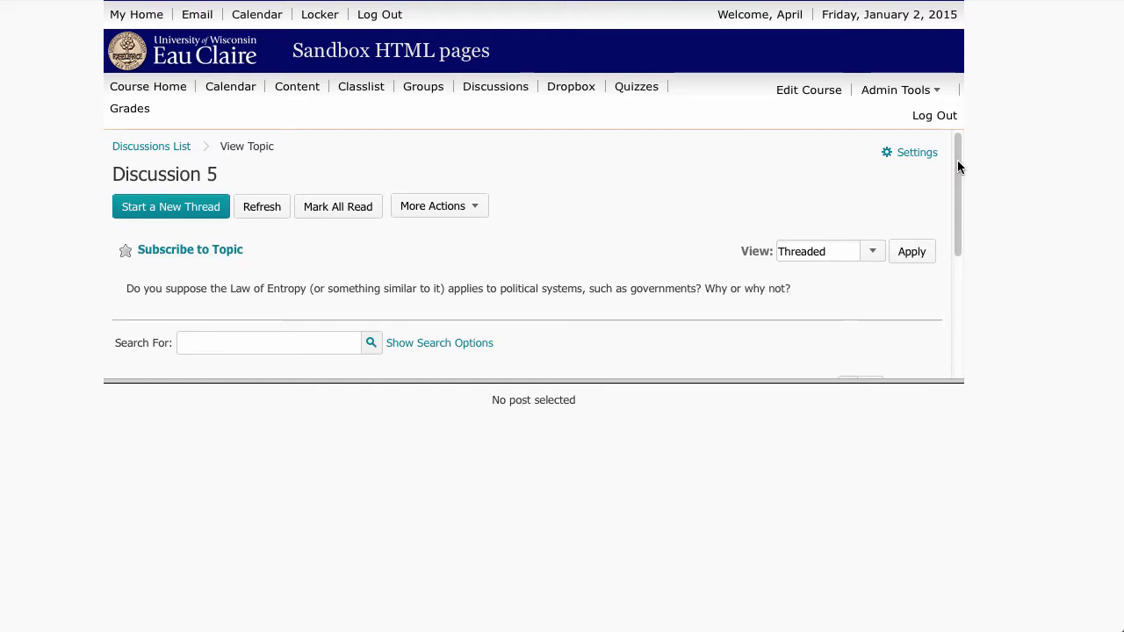
drag(956, 167, 964, 296)
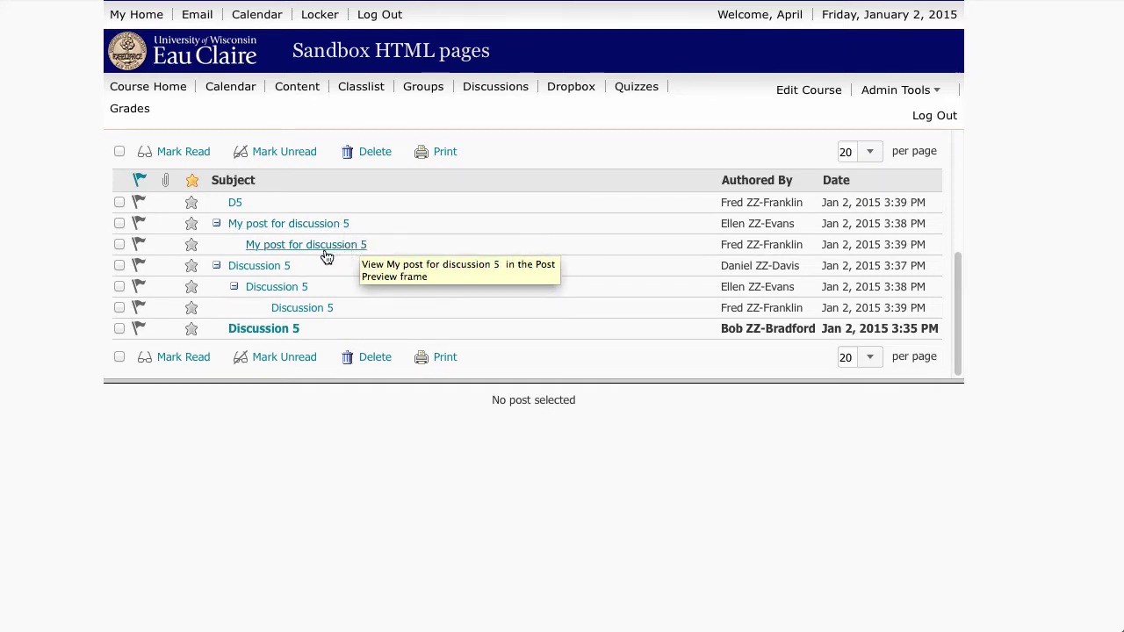
click(237, 204)
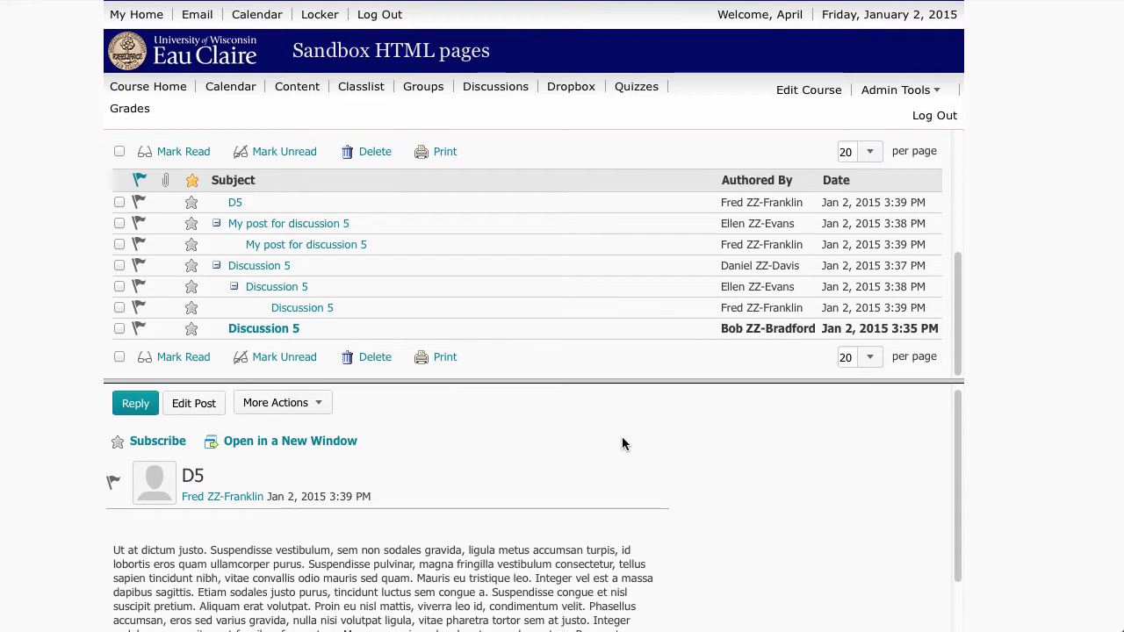
scroll(628, 439, down, 2)
scroll(631, 444, up, 2)
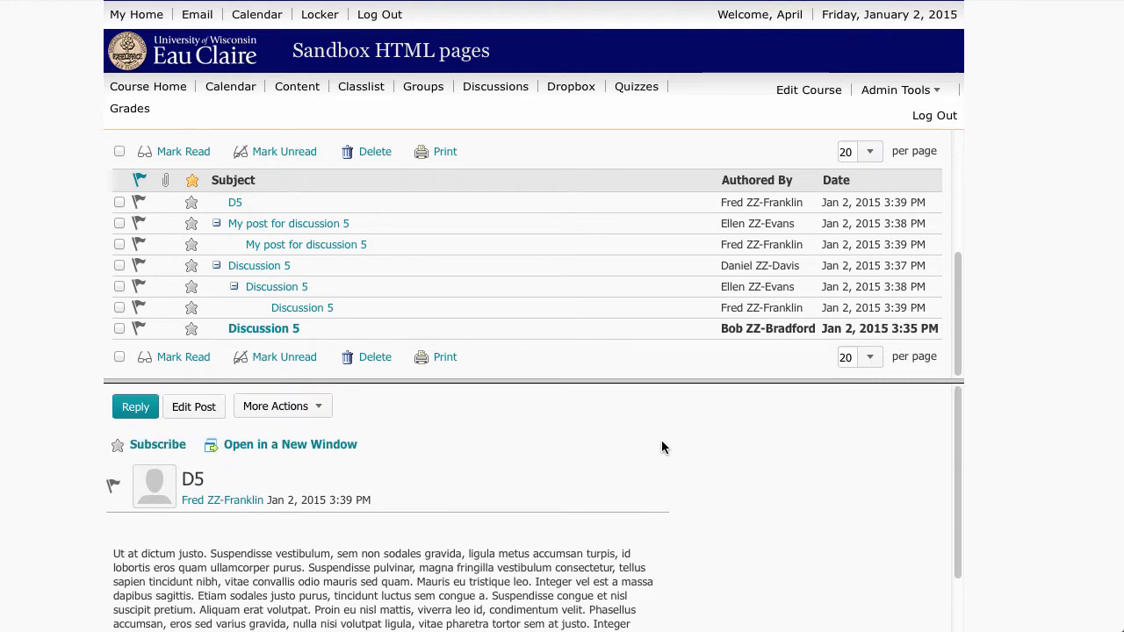
drag(956, 422, 965, 508)
scroll(948, 502, up, 2)
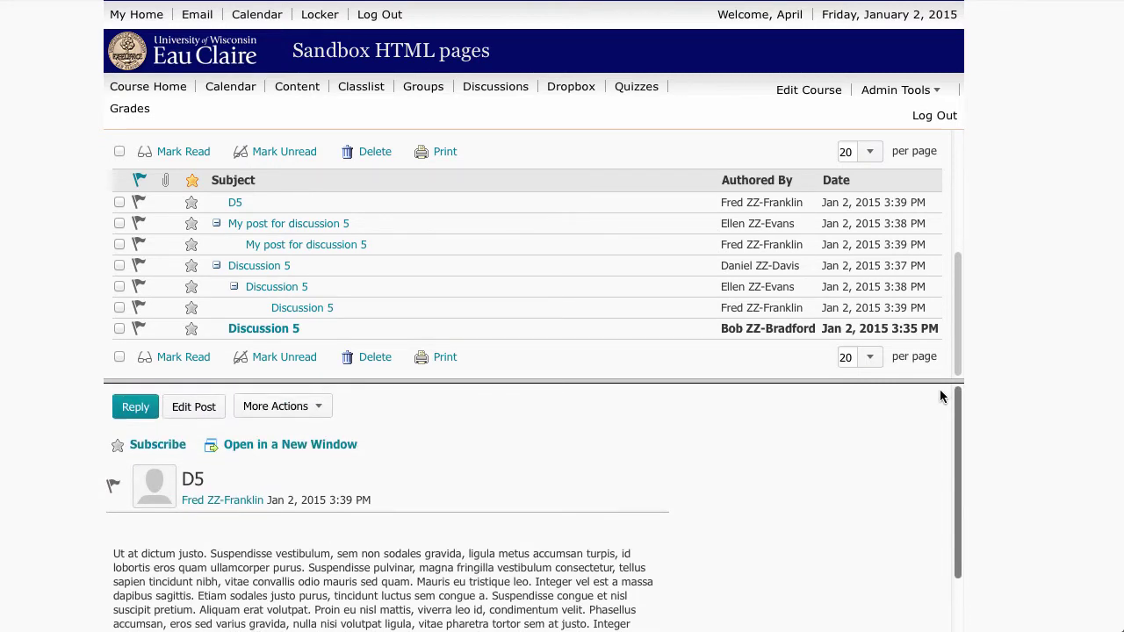
Resize the post list and the preview pane by moving the divider between them, and look through the post list
drag(630, 380, 606, 257)
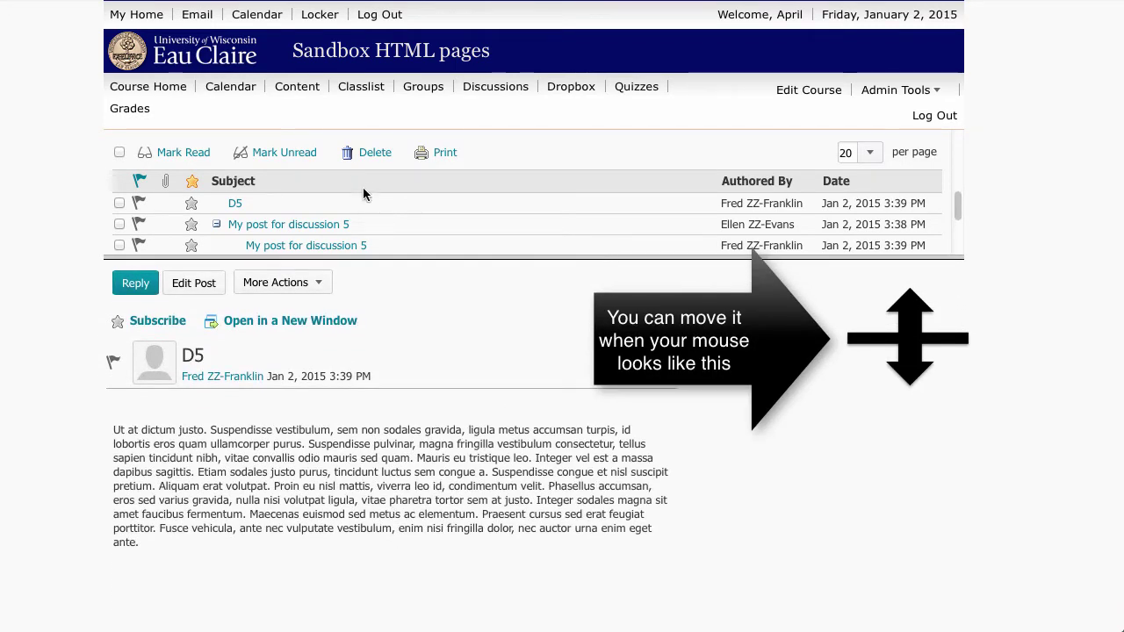
drag(380, 258, 474, 504)
scroll(445, 288, down, 4)
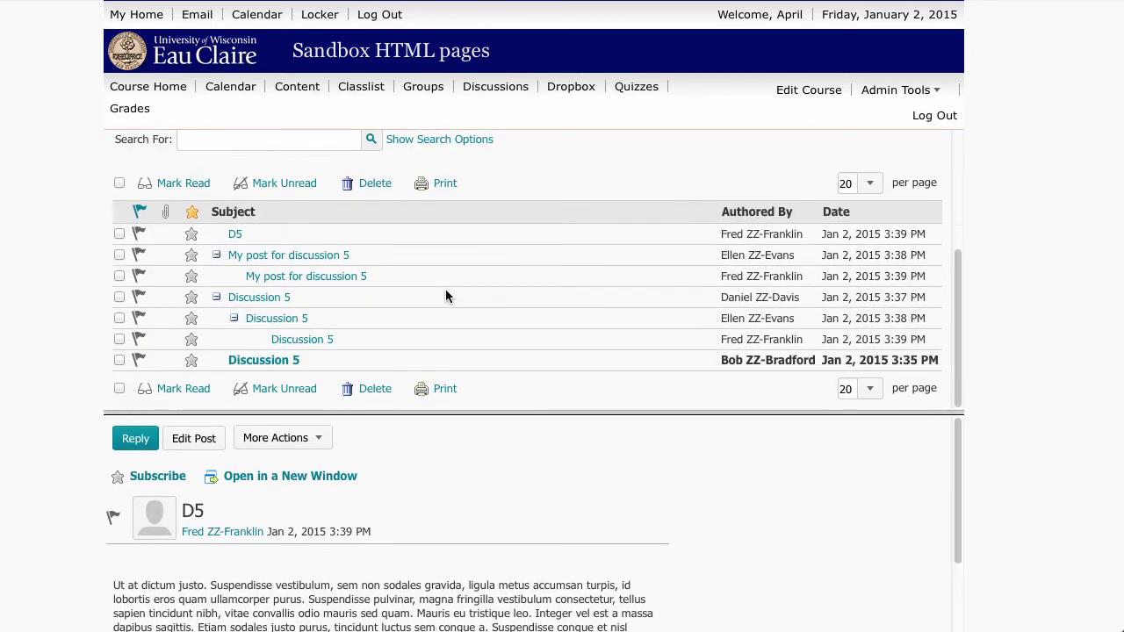
scroll(447, 294, up, 3)
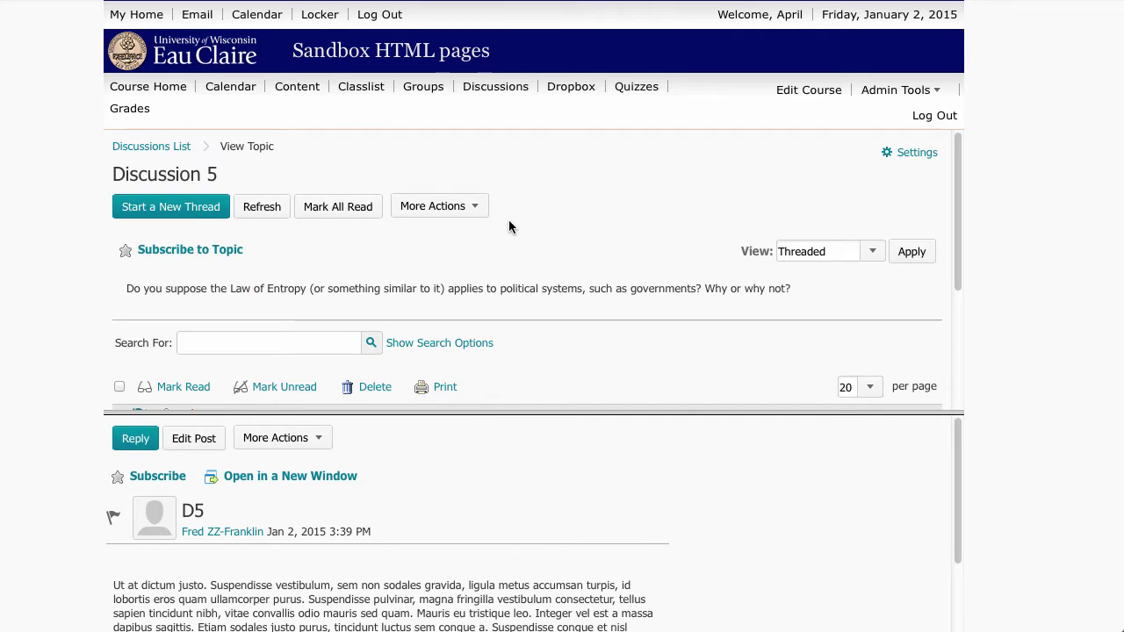
scroll(508, 227, down, 3)
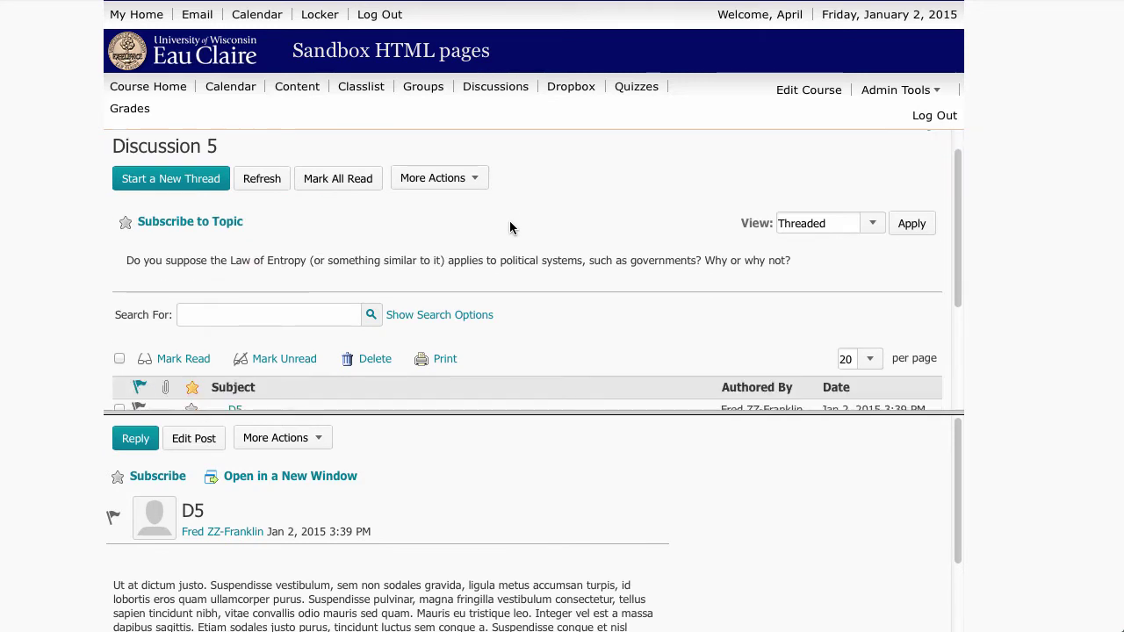
scroll(513, 233, up, 3)
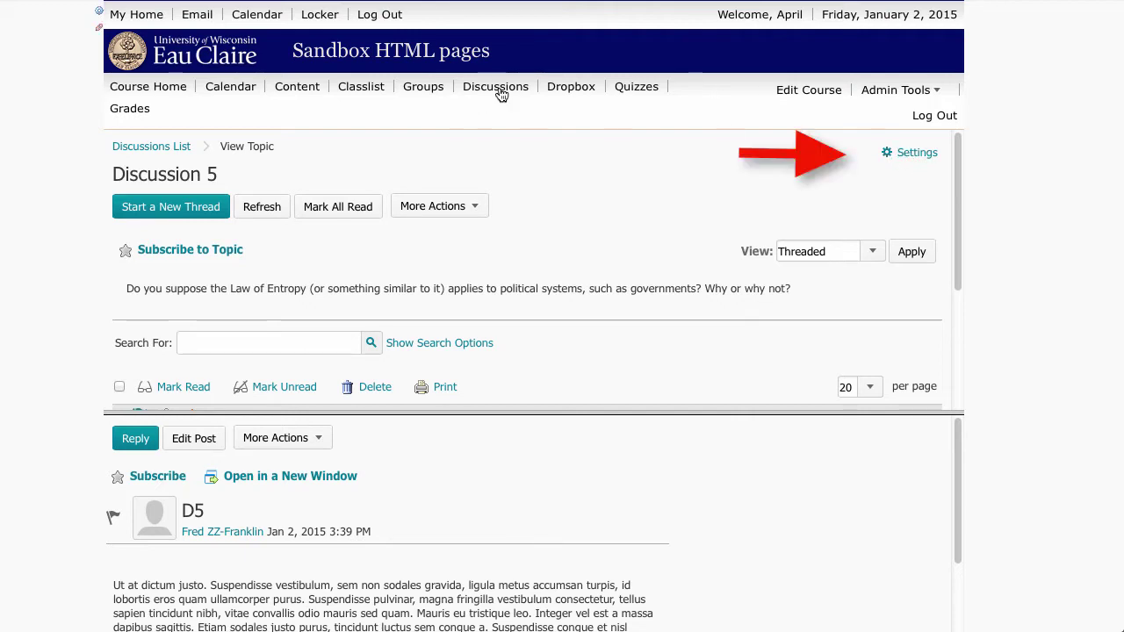
Turn off the preview pane in the discussion settings and save them
click(920, 155)
scroll(499, 332, down, 5)
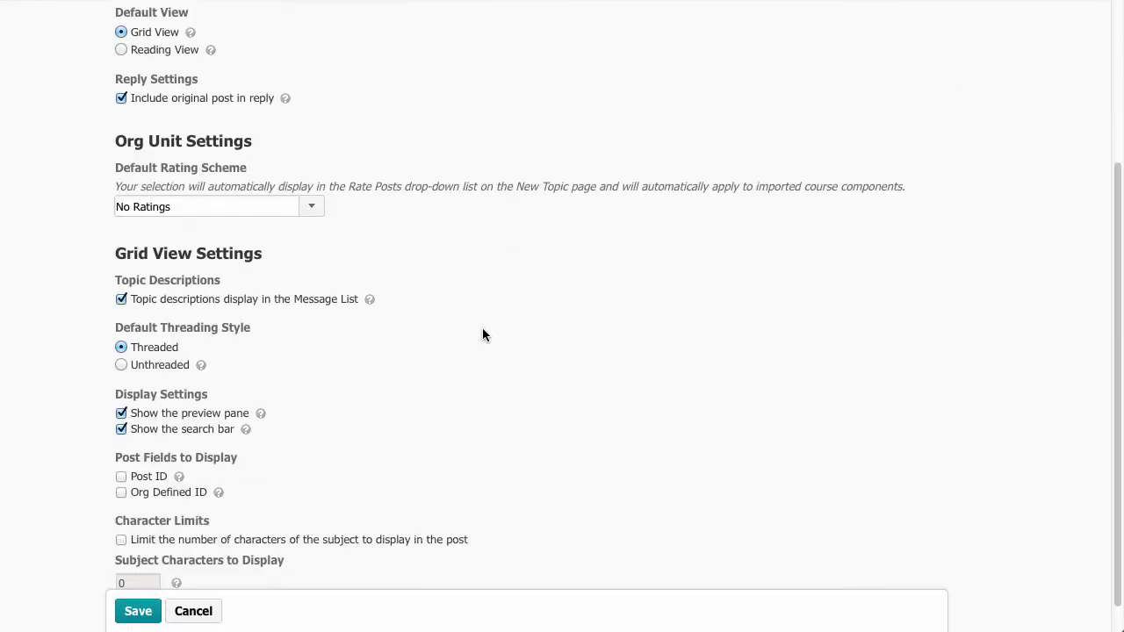
scroll(472, 330, down, 1)
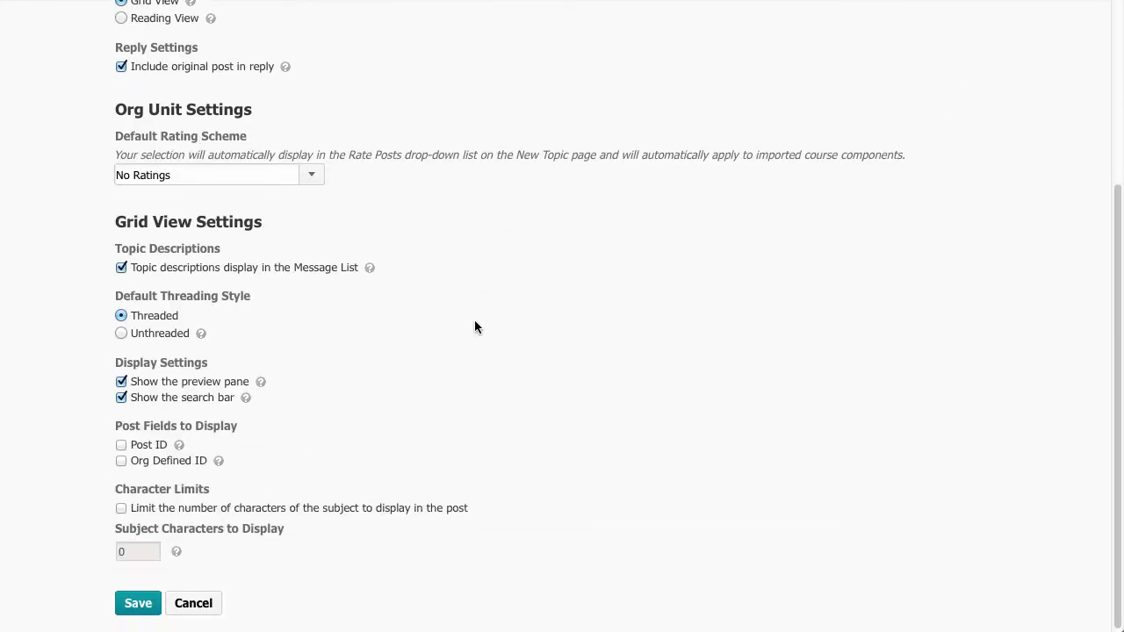
click(122, 383)
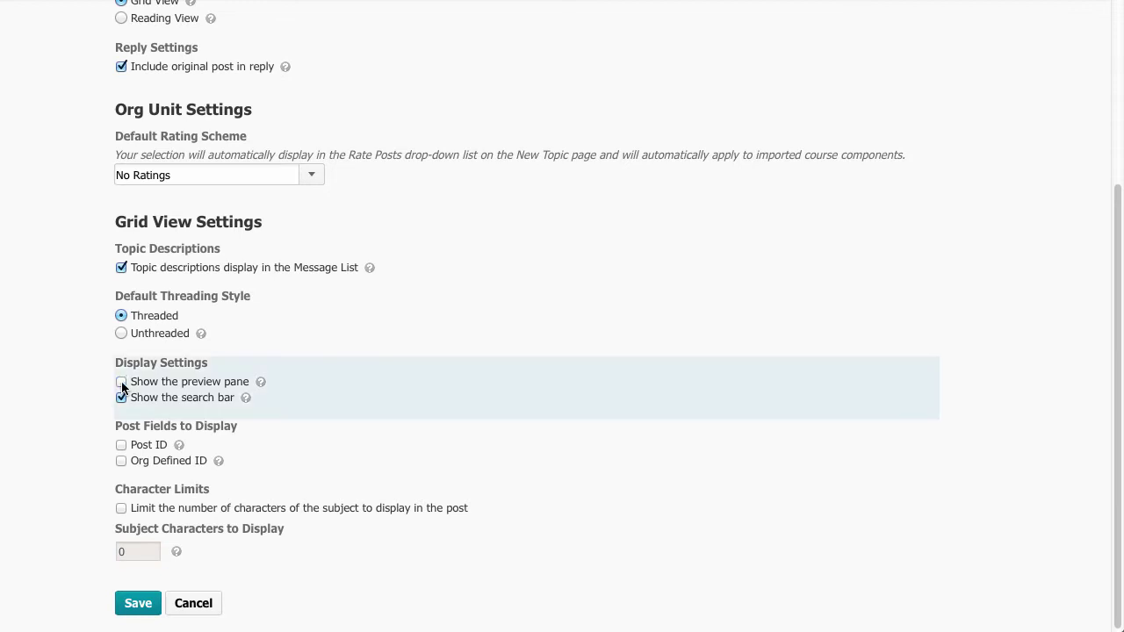
click(137, 603)
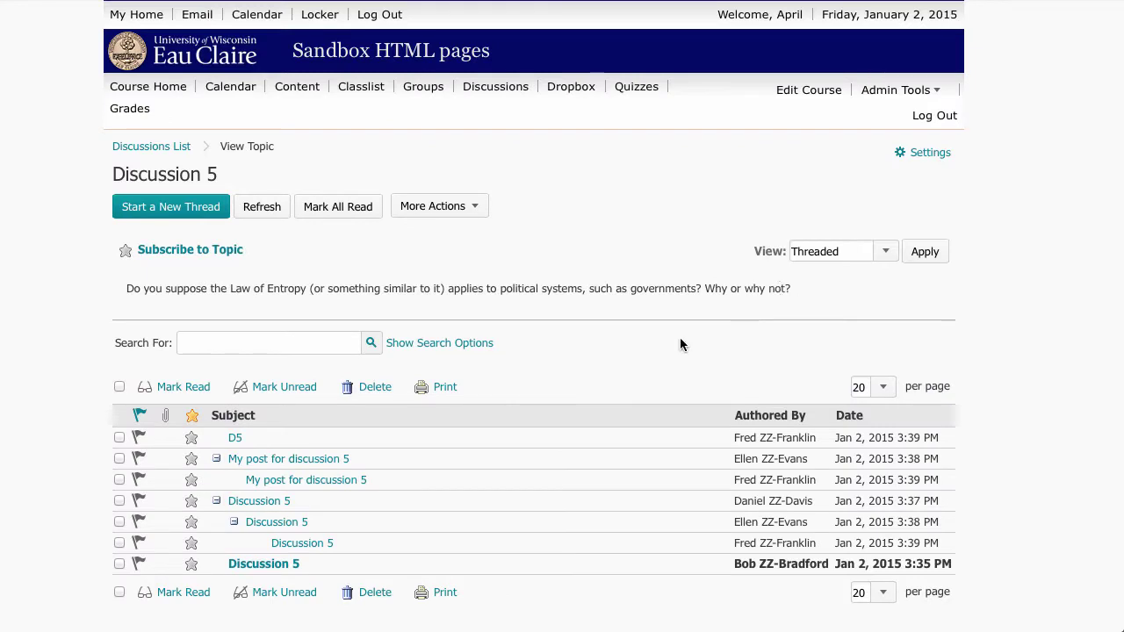
View the D5, reply "My post for discussion 5" and 3:37 PM "Discussion 5" posts in separate windows, and close them
click(234, 438)
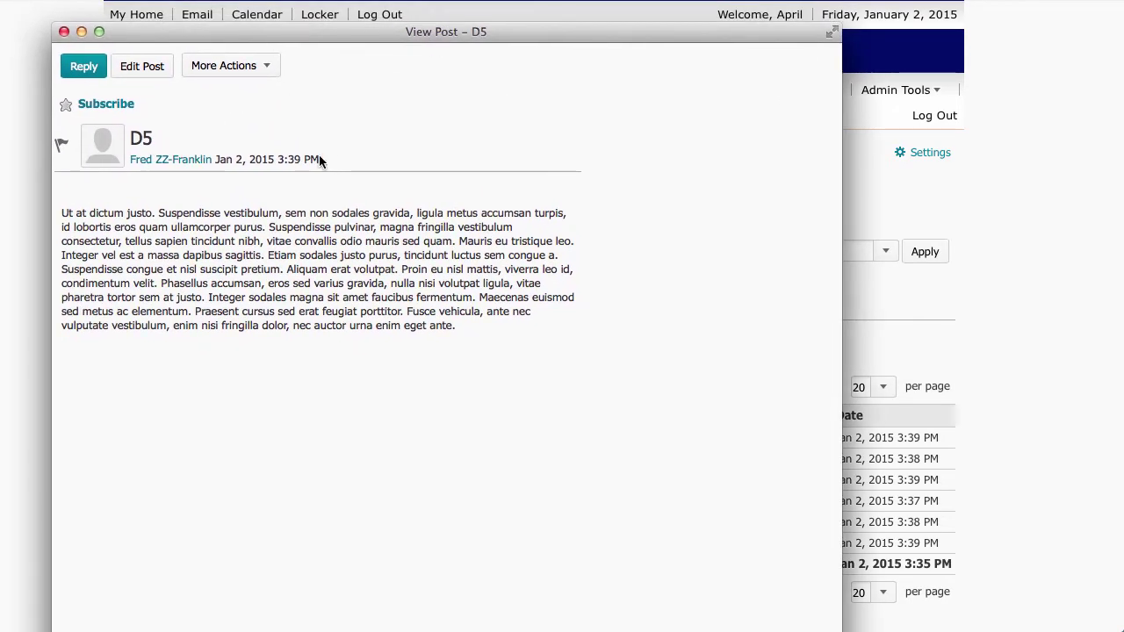
key(Escape)
click(287, 480)
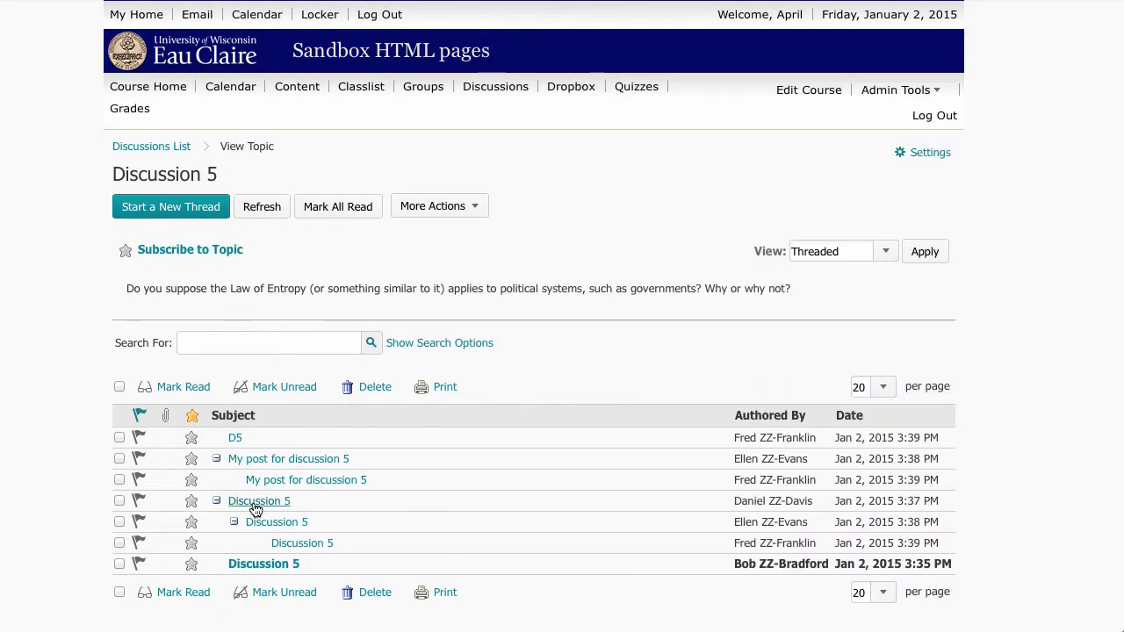
click(254, 501)
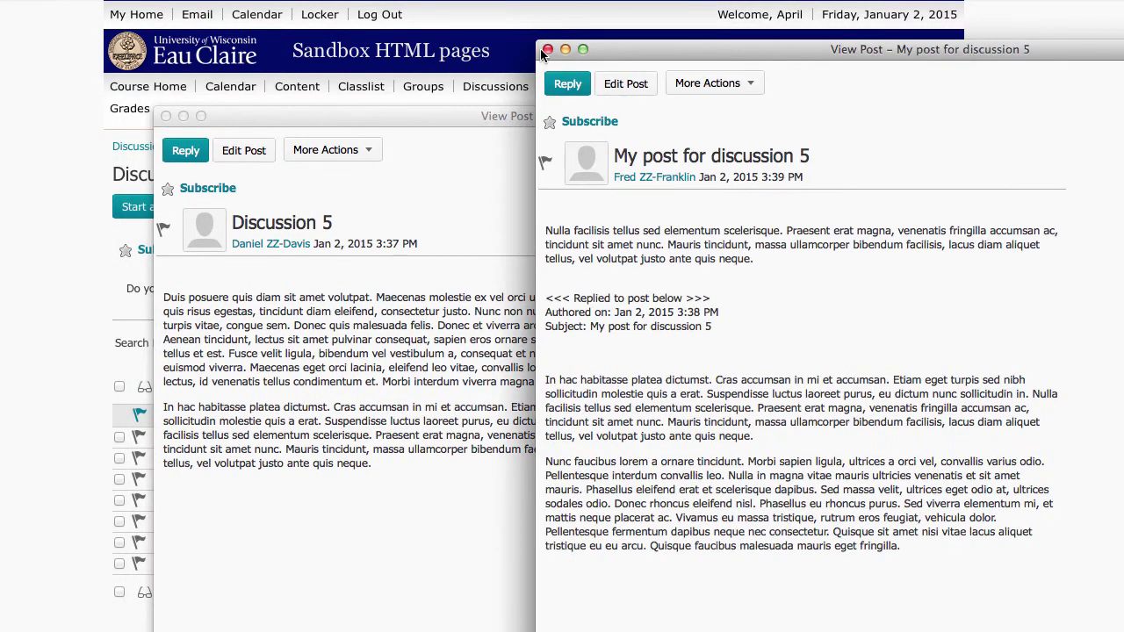
click(547, 49)
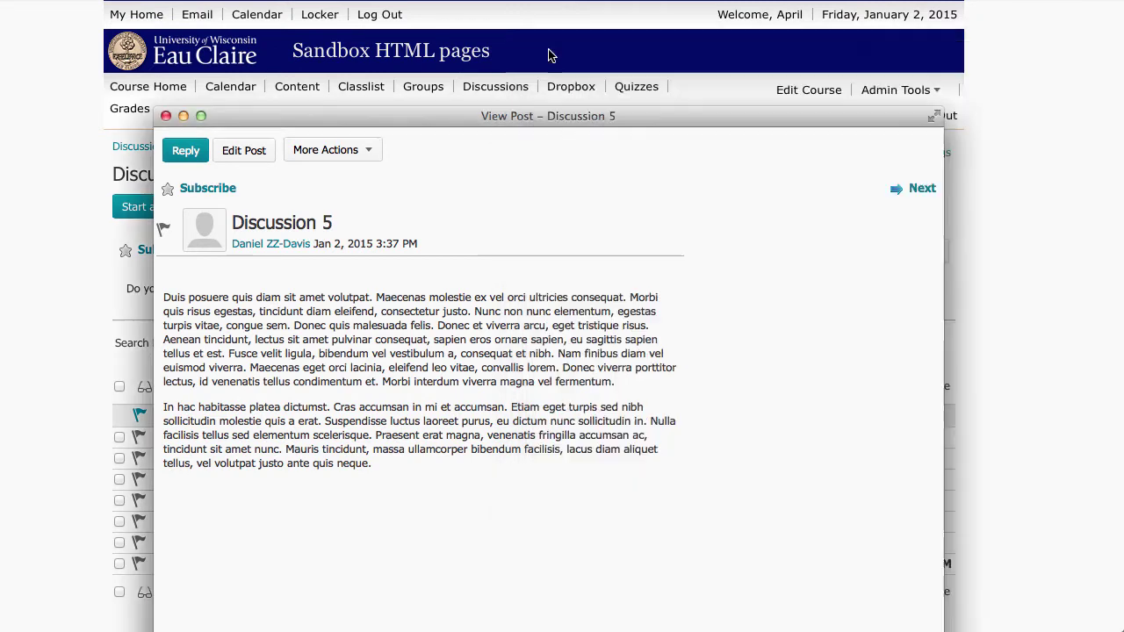
click(164, 115)
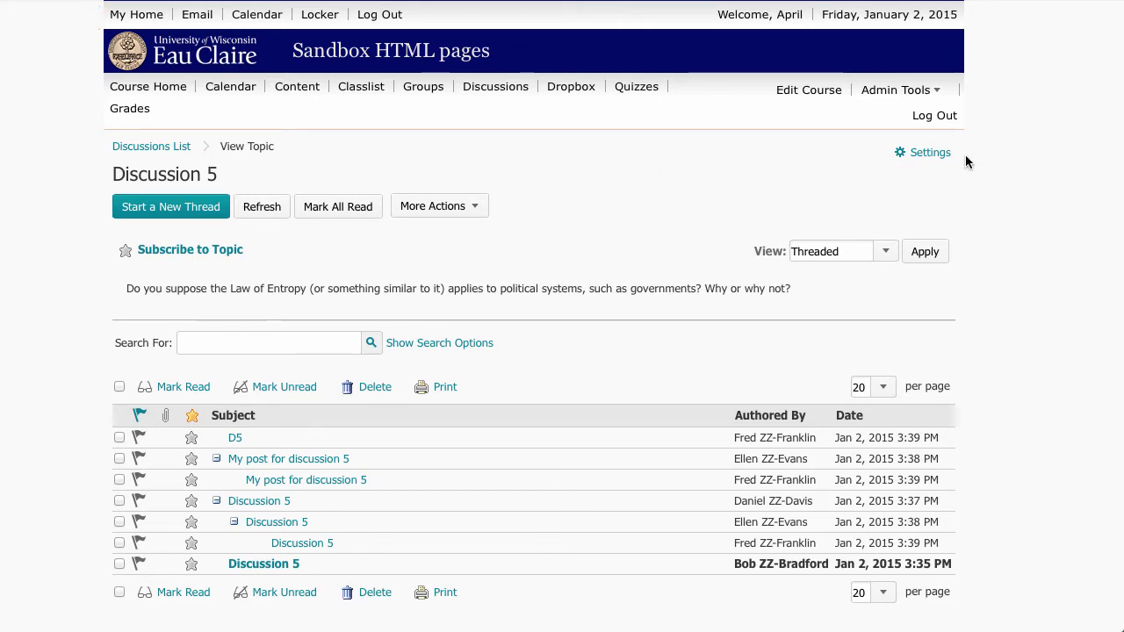
Turn on the preview pane and turn off the search bar in the discussions' Grid View settings
click(929, 153)
scroll(430, 352, down, 3)
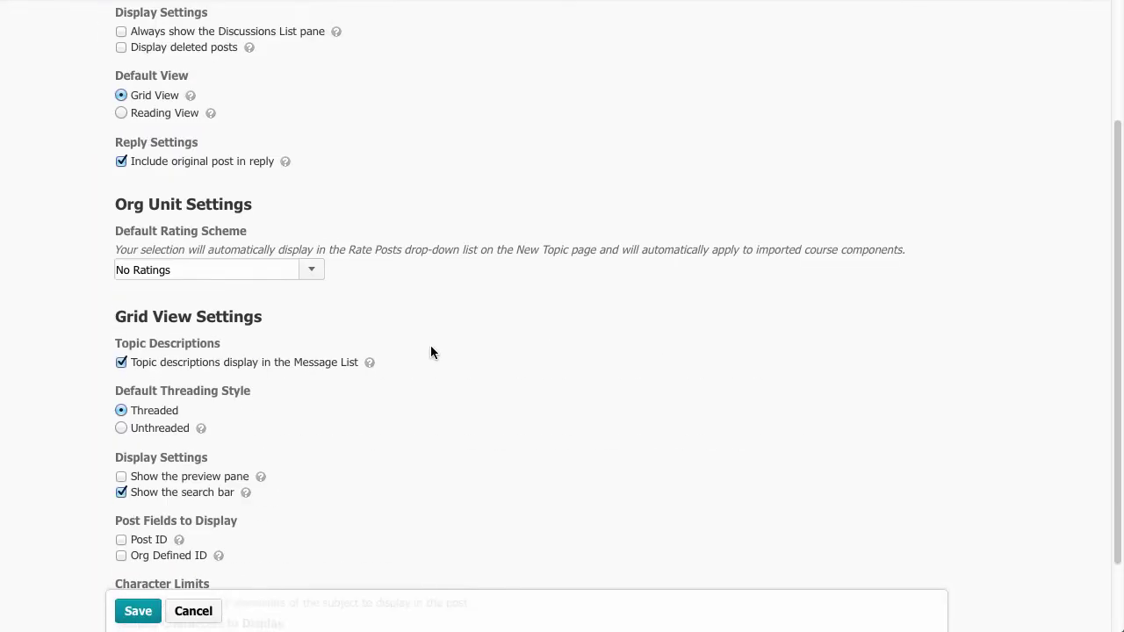
scroll(430, 352, down, 1)
click(121, 379)
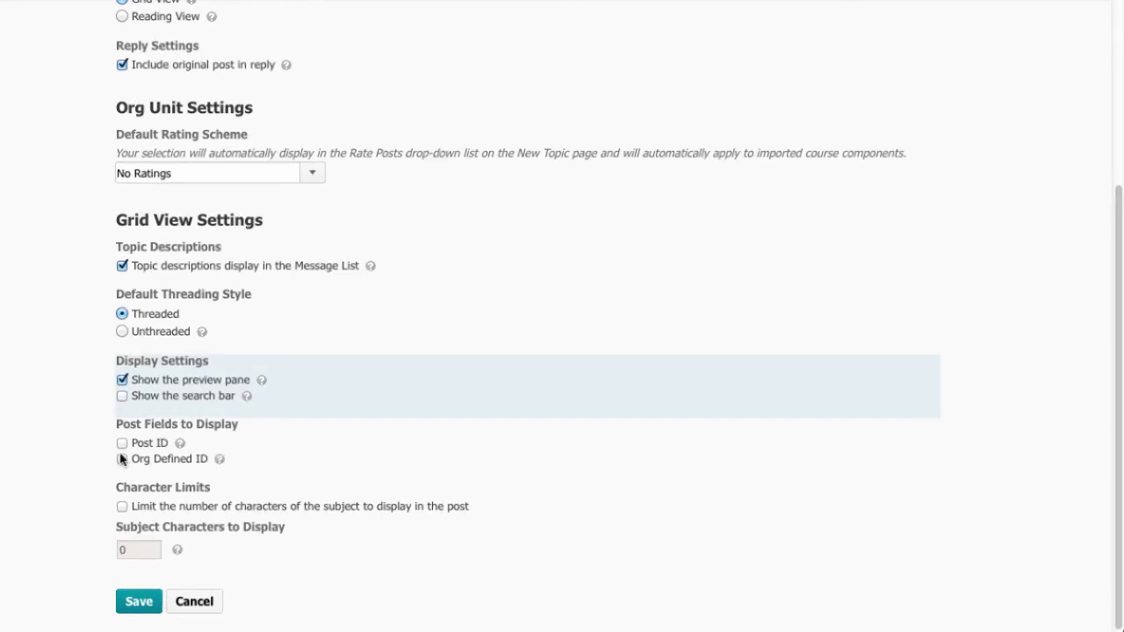
Set the default discussion view to Reading View and save the settings
scroll(188, 262, up, 4)
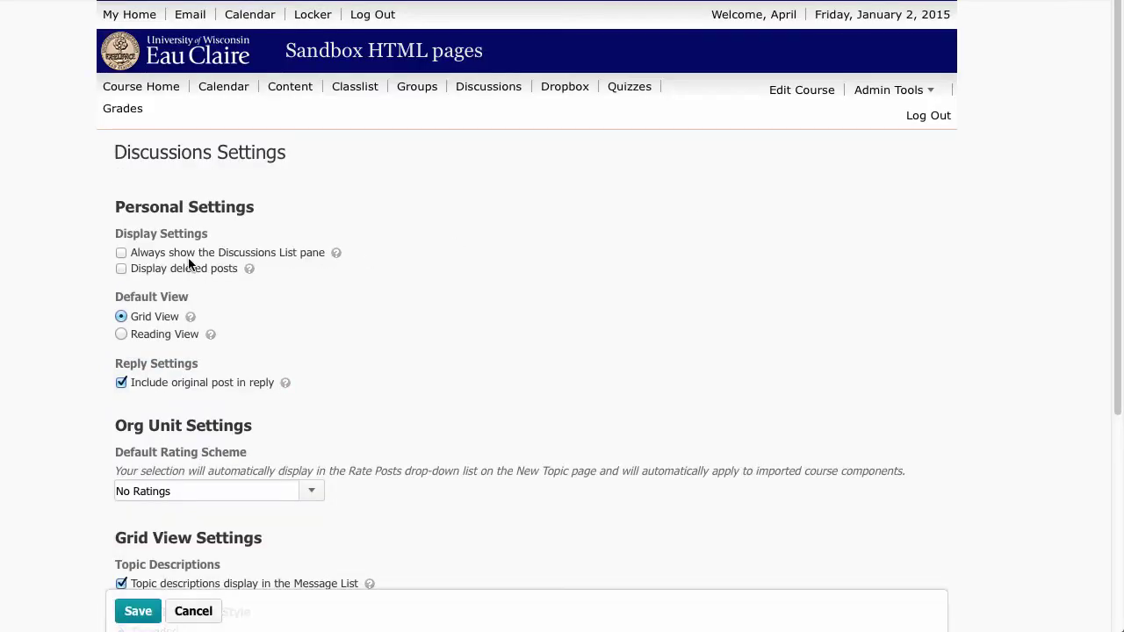
click(120, 334)
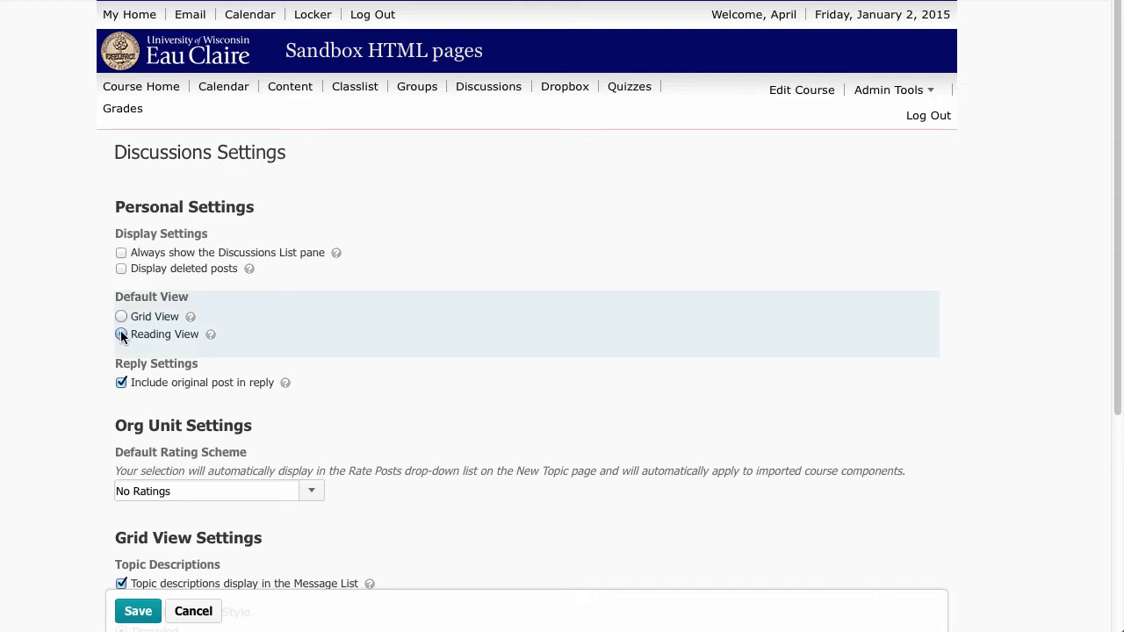
scroll(179, 348, down, 2)
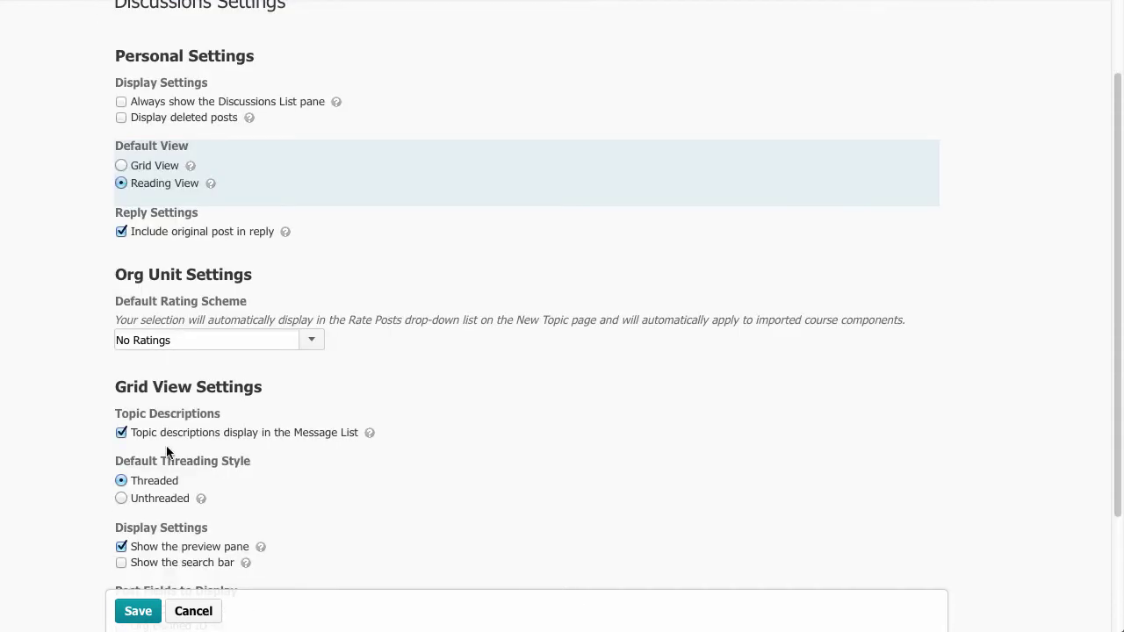
click(138, 611)
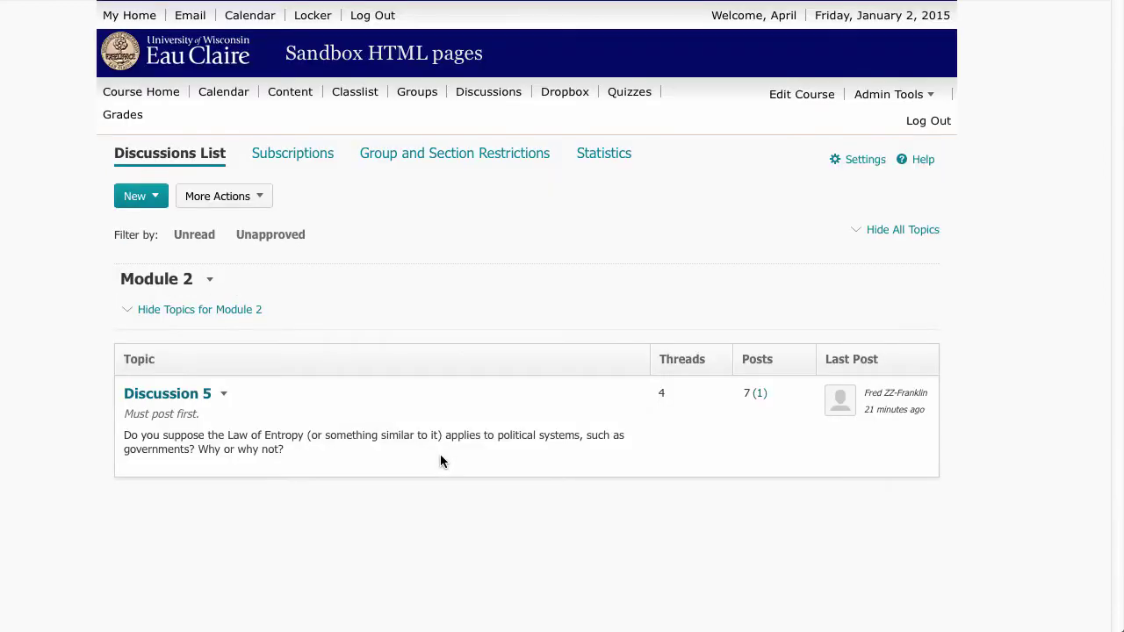
Browse the threads of the Discussion 5 topic in Reading View and open the "Discussion 5" thread posted at 3:37 PM
click(170, 395)
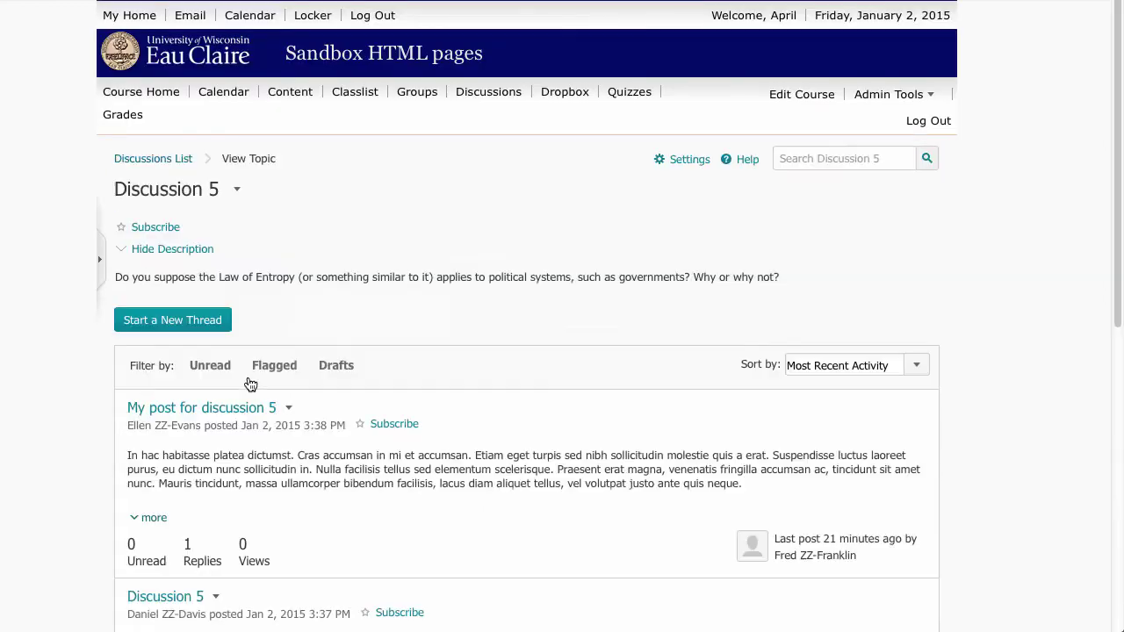
scroll(457, 293, down, 2)
scroll(457, 293, down, 2)
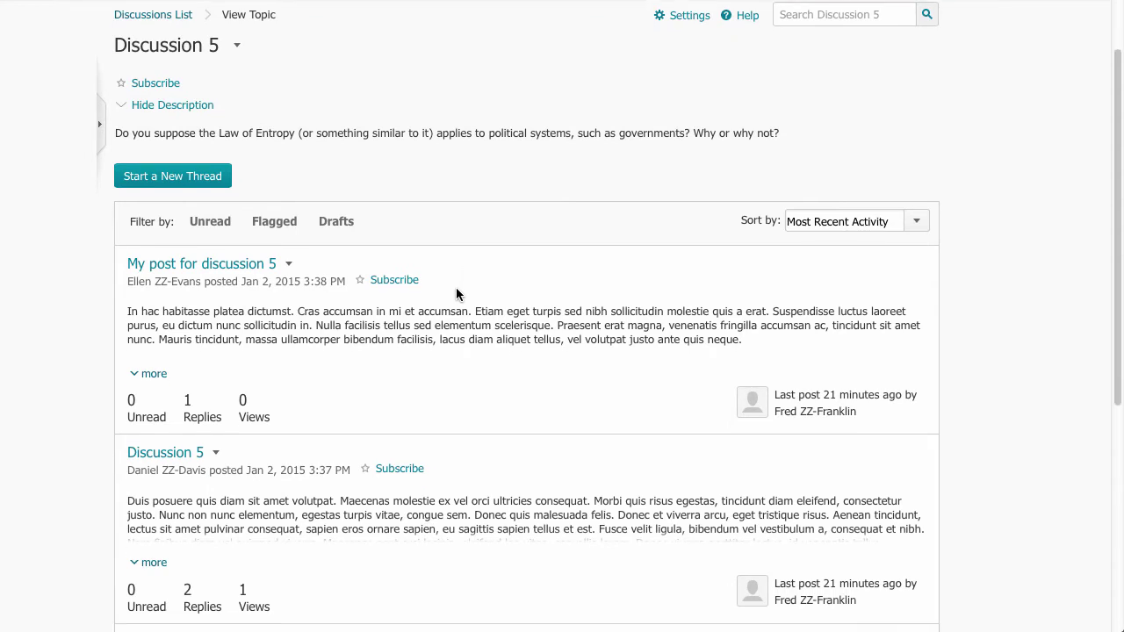
scroll(458, 287, down, 1)
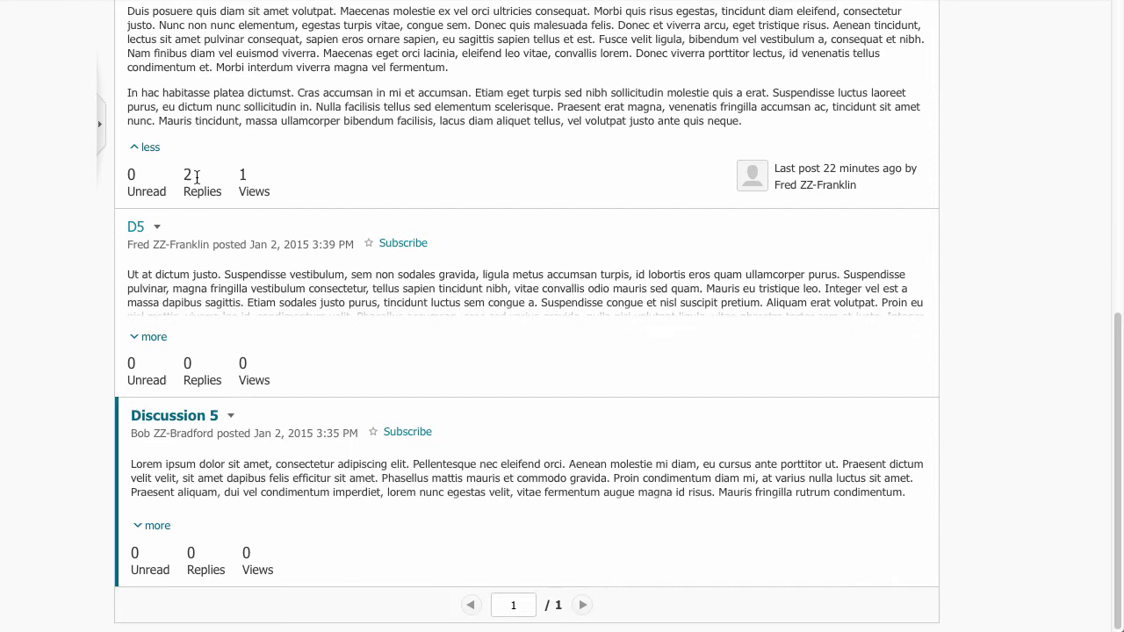
scroll(197, 177, up, 1)
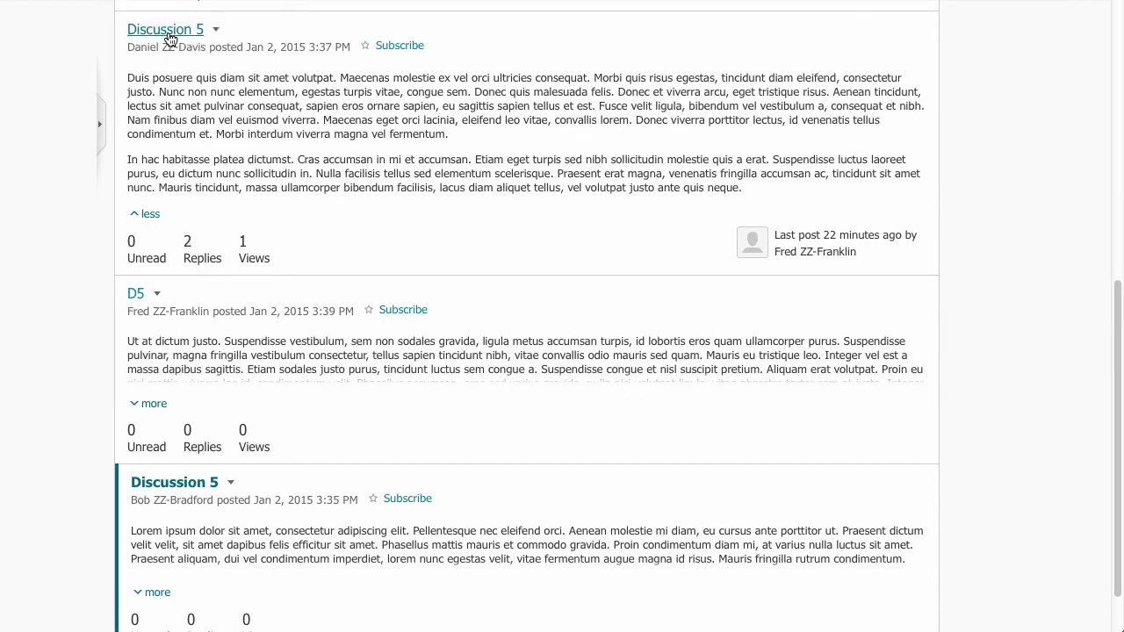
click(168, 32)
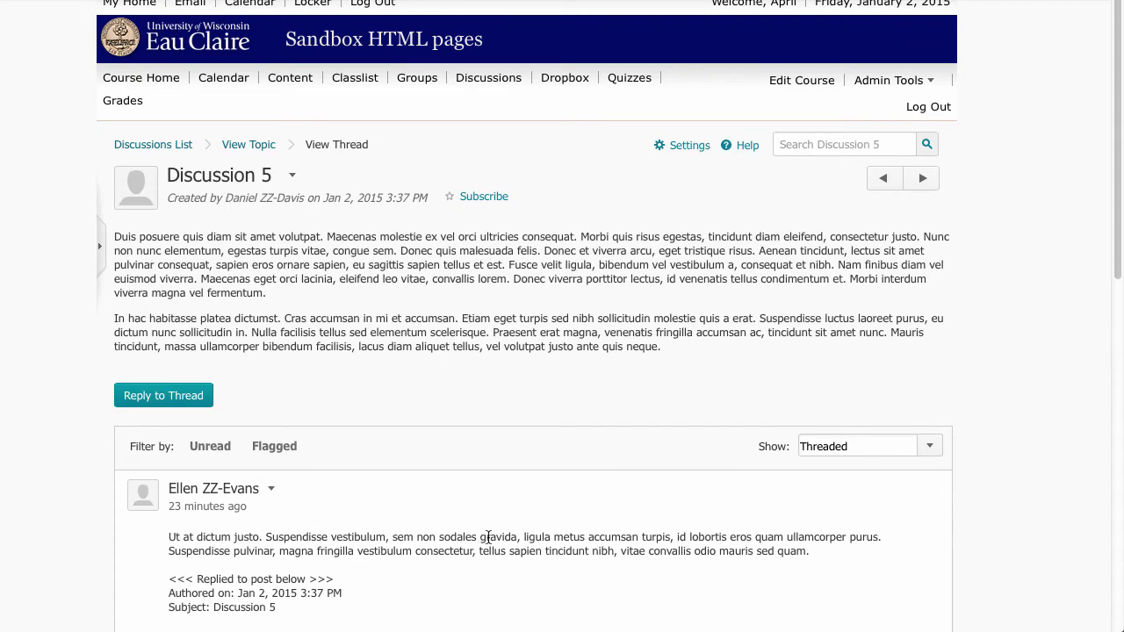
Set the default discussion view back to Grid View in the discussion settings and save
click(242, 68)
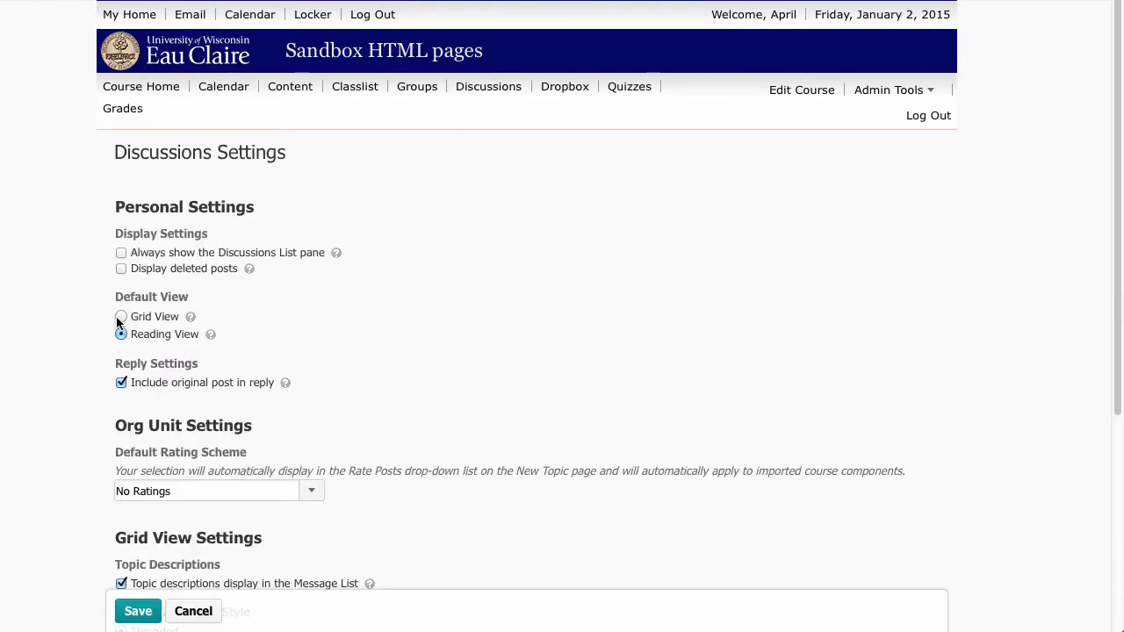
click(121, 317)
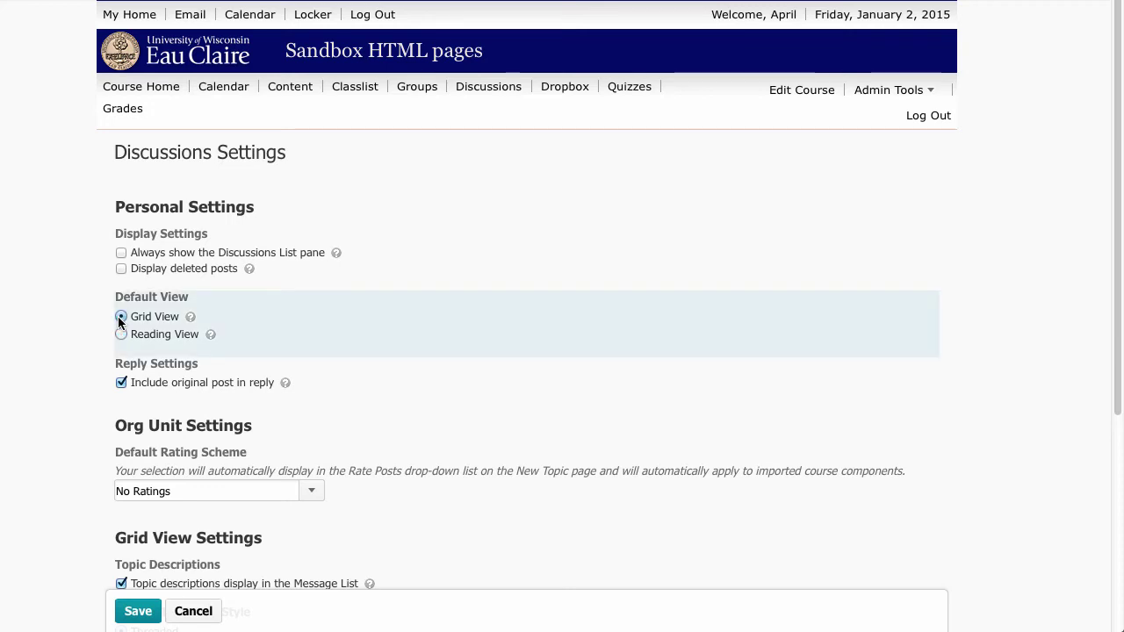
click(139, 611)
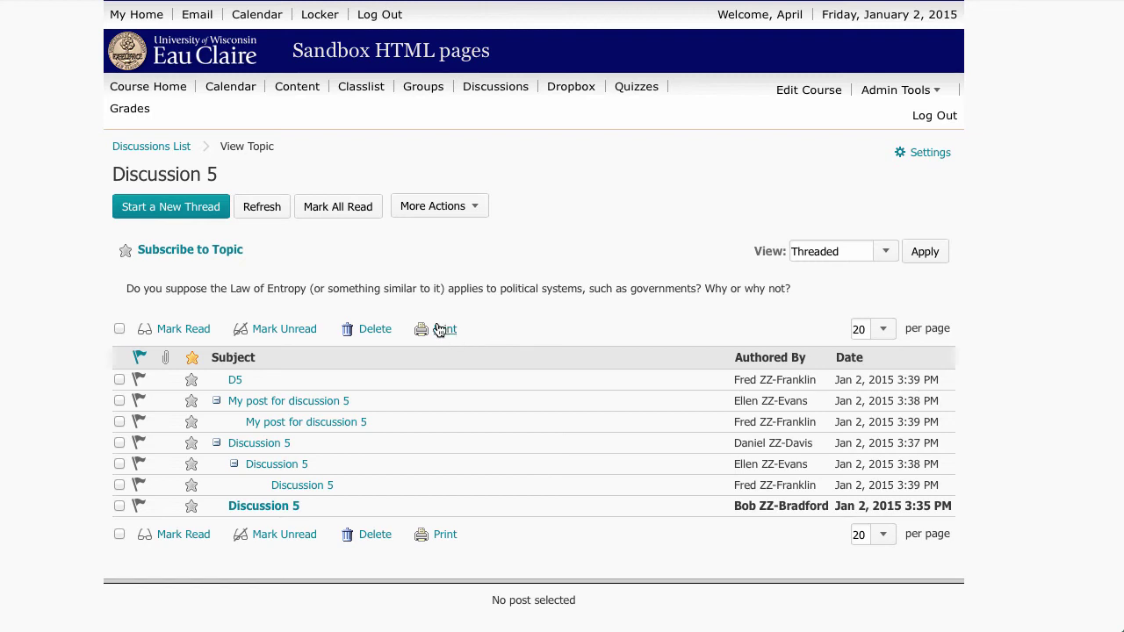
Select all posts in Discussion 5 and open their printable view
click(121, 328)
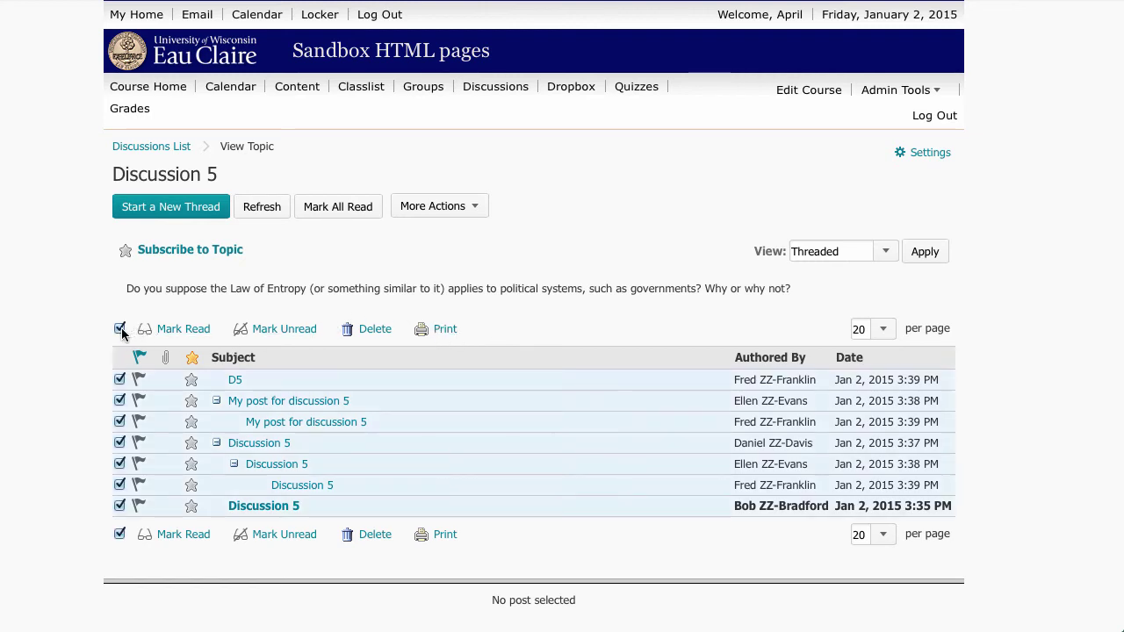
click(445, 330)
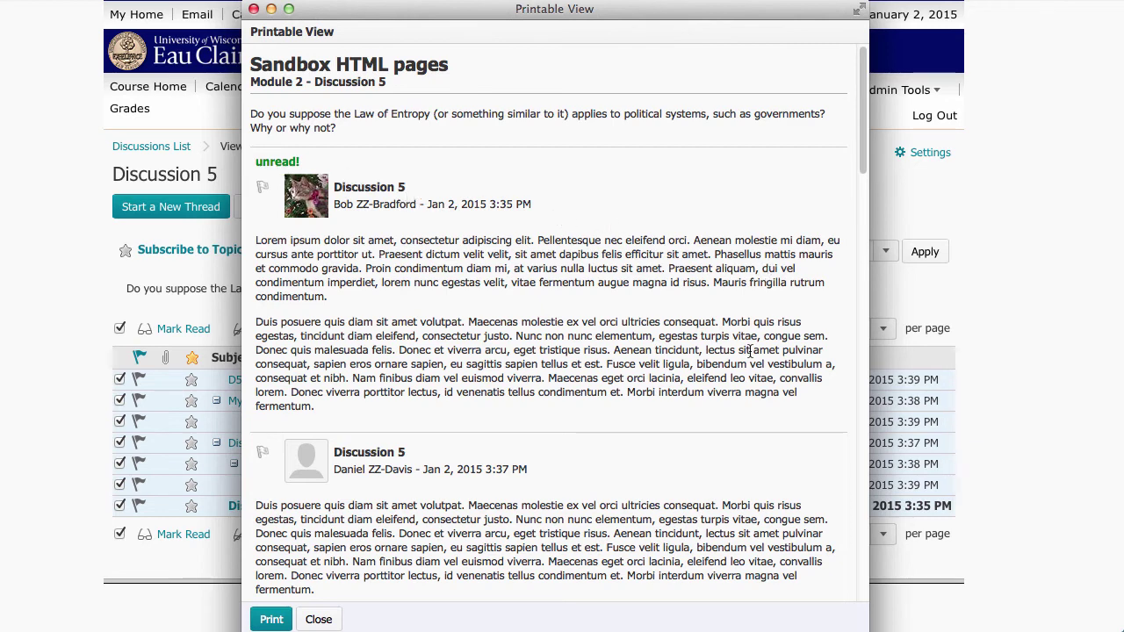
Read through the Discussion 5 posts in the printable view, including the reply that quotes the earlier post
drag(453, 10, 540, 7)
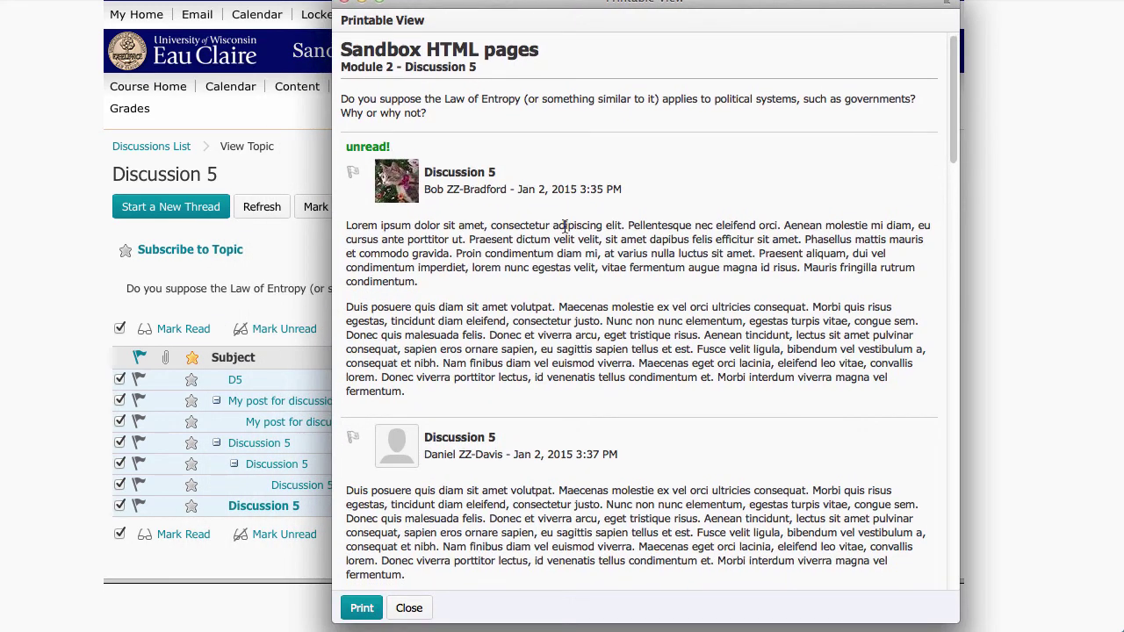
scroll(565, 227, down, 5)
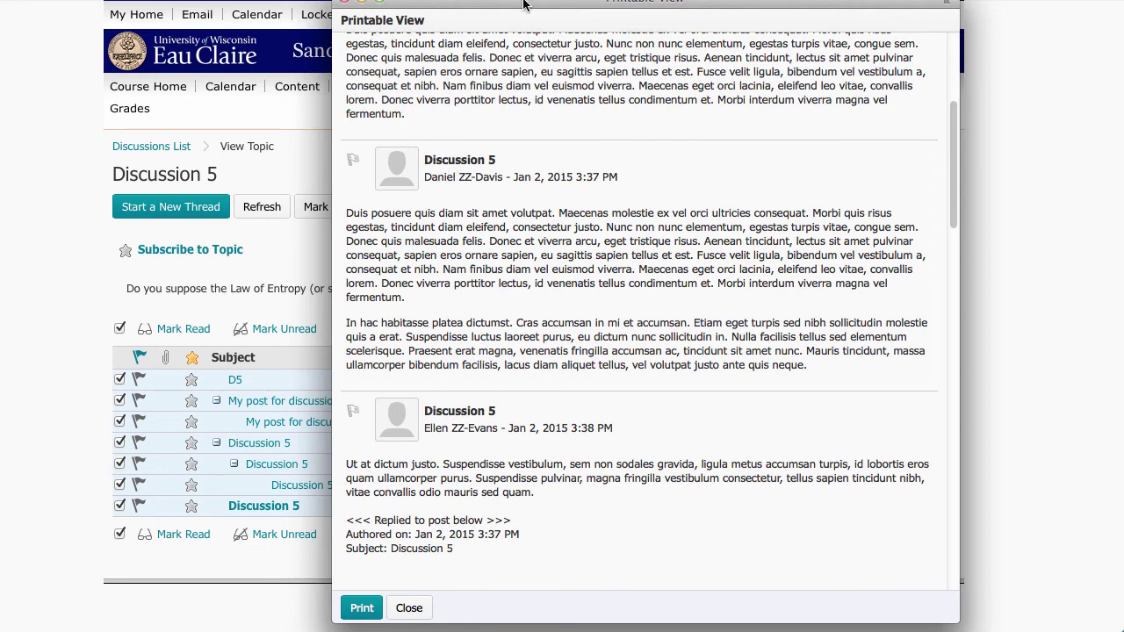
drag(524, 4, 478, 17)
scroll(501, 303, down, 3)
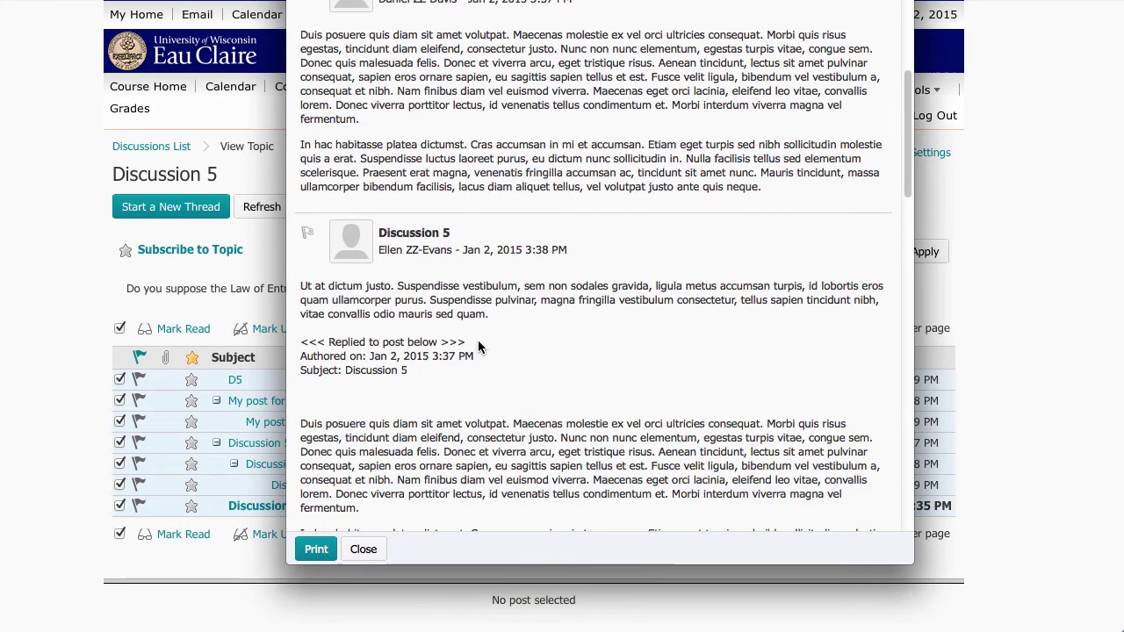
scroll(456, 175, up, 1)
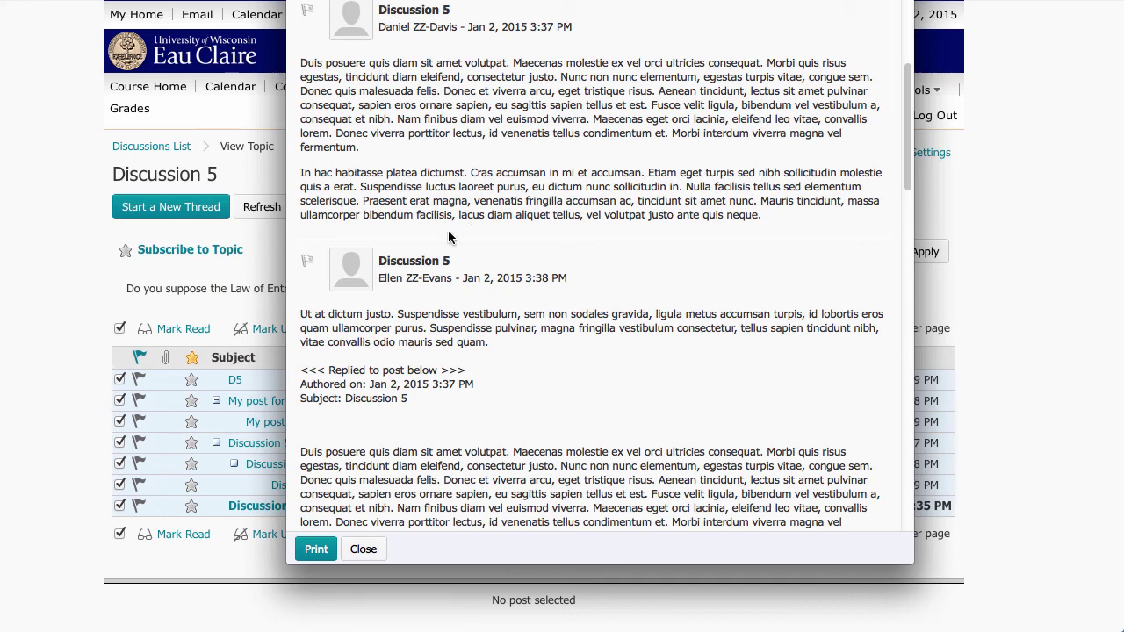
scroll(482, 343, down, 5)
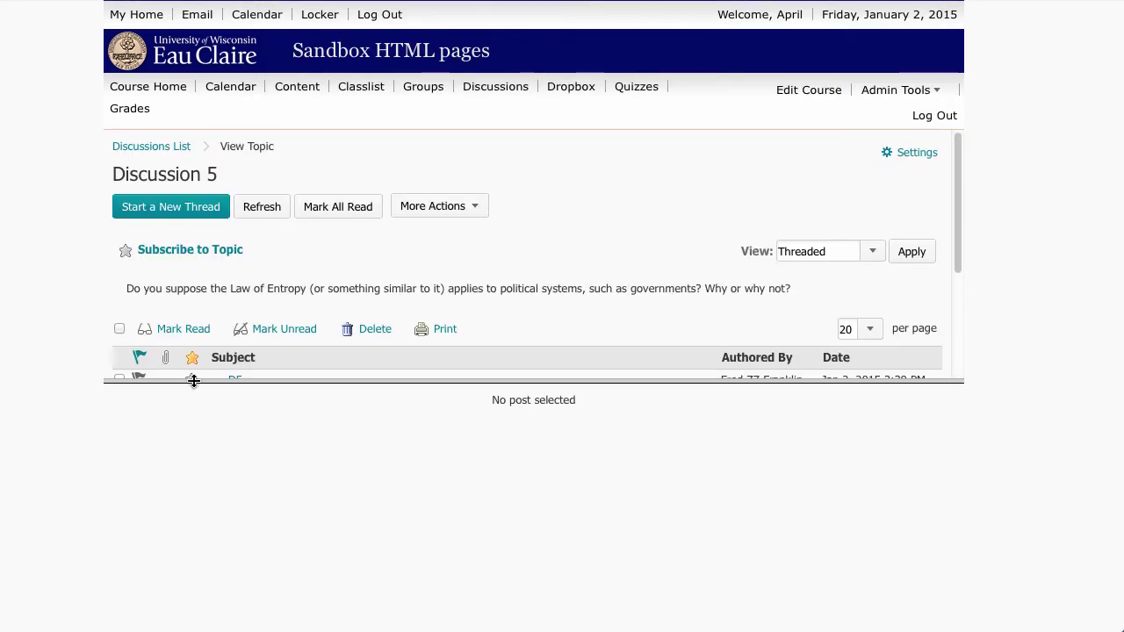
Enlarge the thread list pane of Discussion 5 so that more posts fit above the preview area
drag(193, 378, 180, 502)
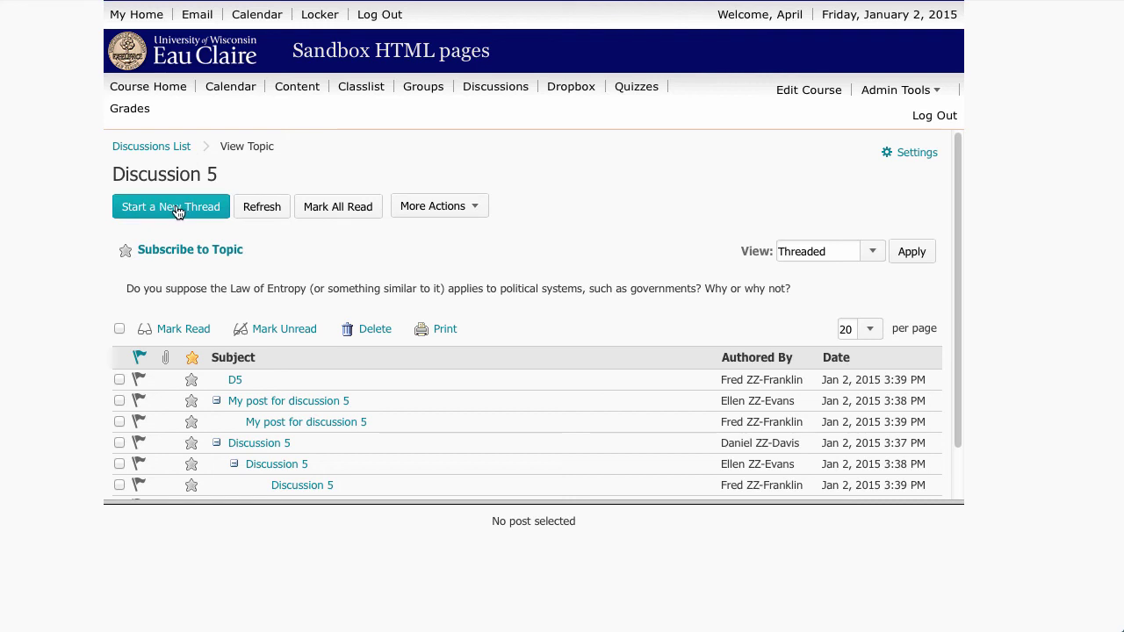
Start a new thread in Discussion 5, fit the compose window to view its whole form, and close it without posting
click(175, 208)
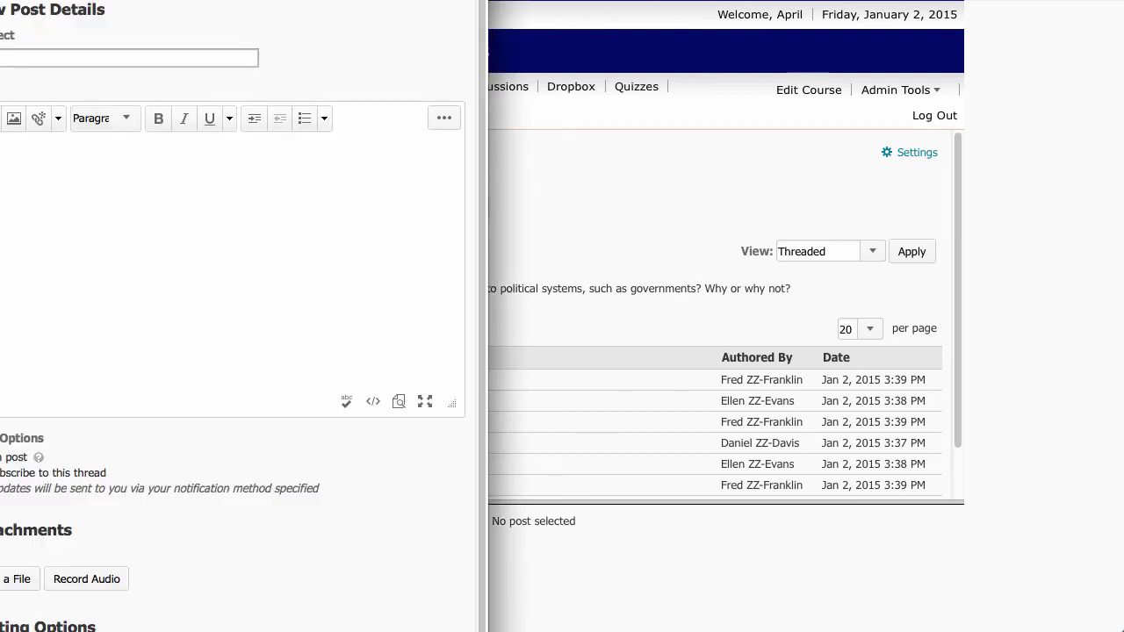
drag(144, 0, 383, 68)
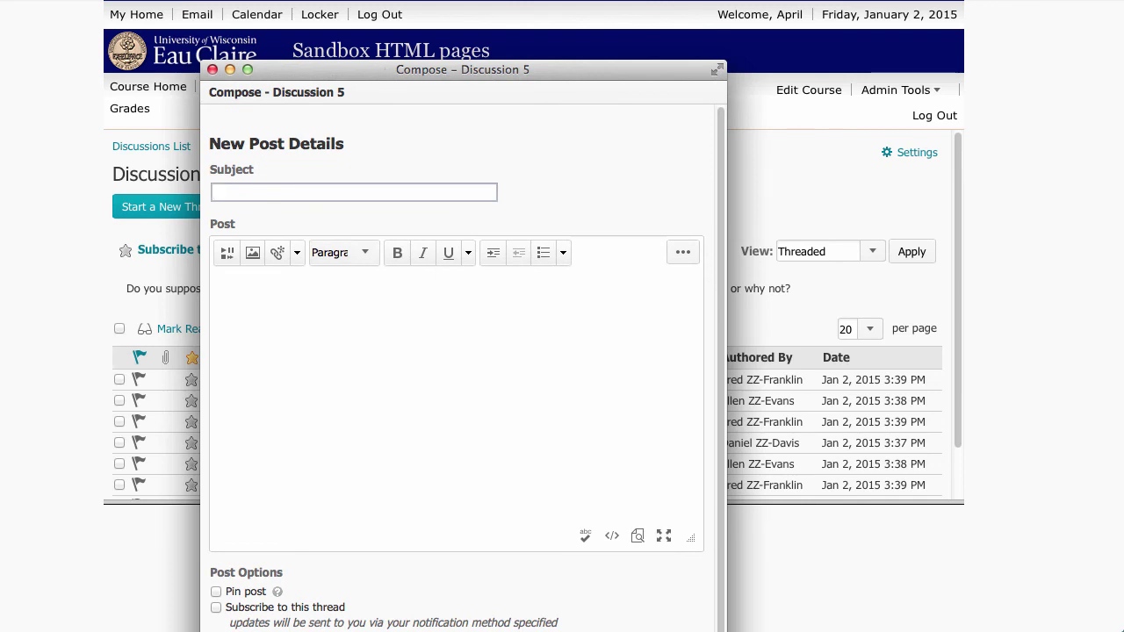
drag(725, 631, 733, 609)
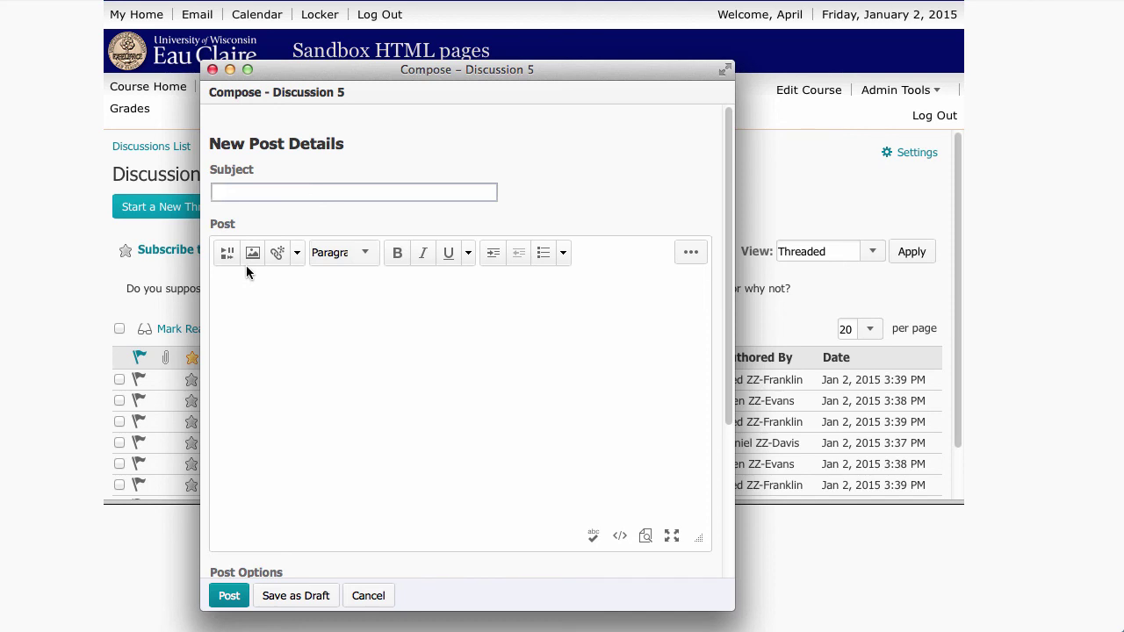
click(212, 69)
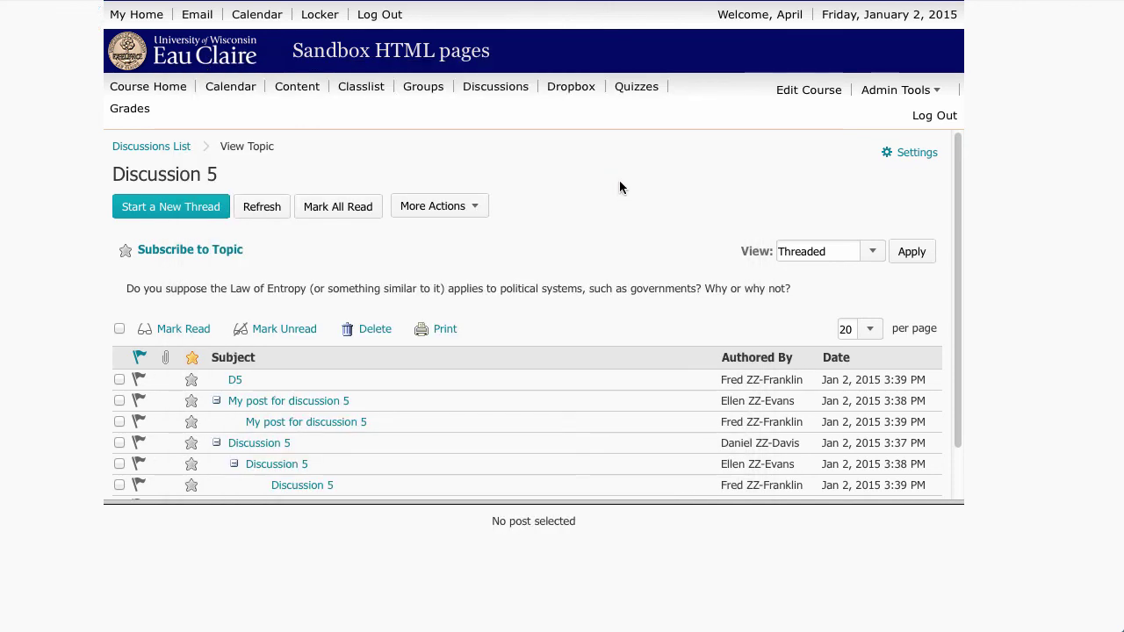